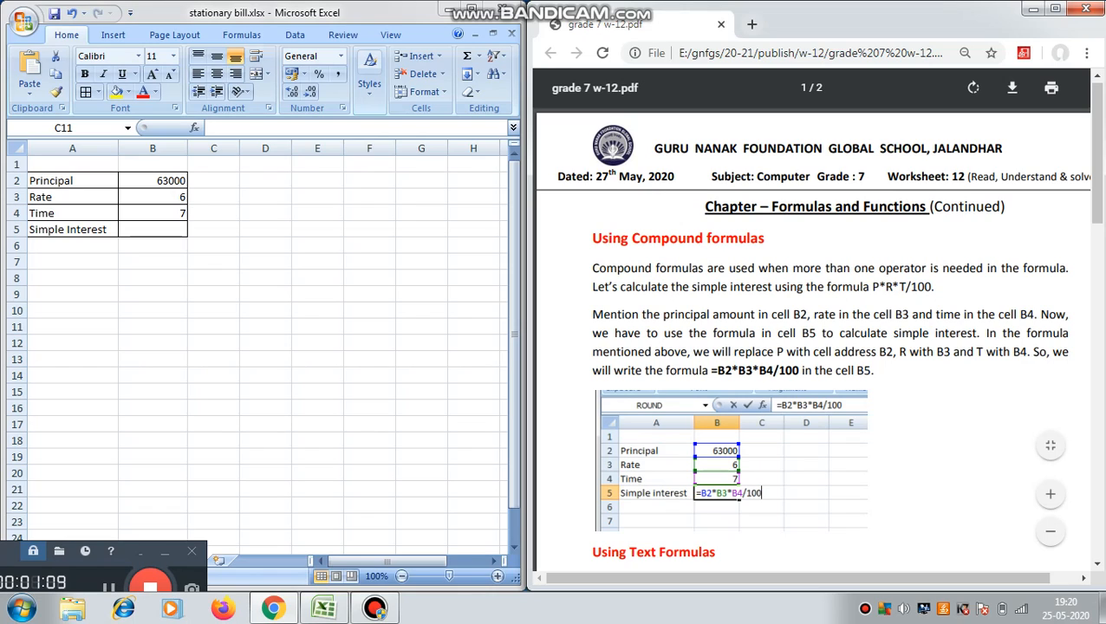
# Step: Review the principal, rate and time labels and their values in cells A2 to B4
pyautogui.click(213, 326)
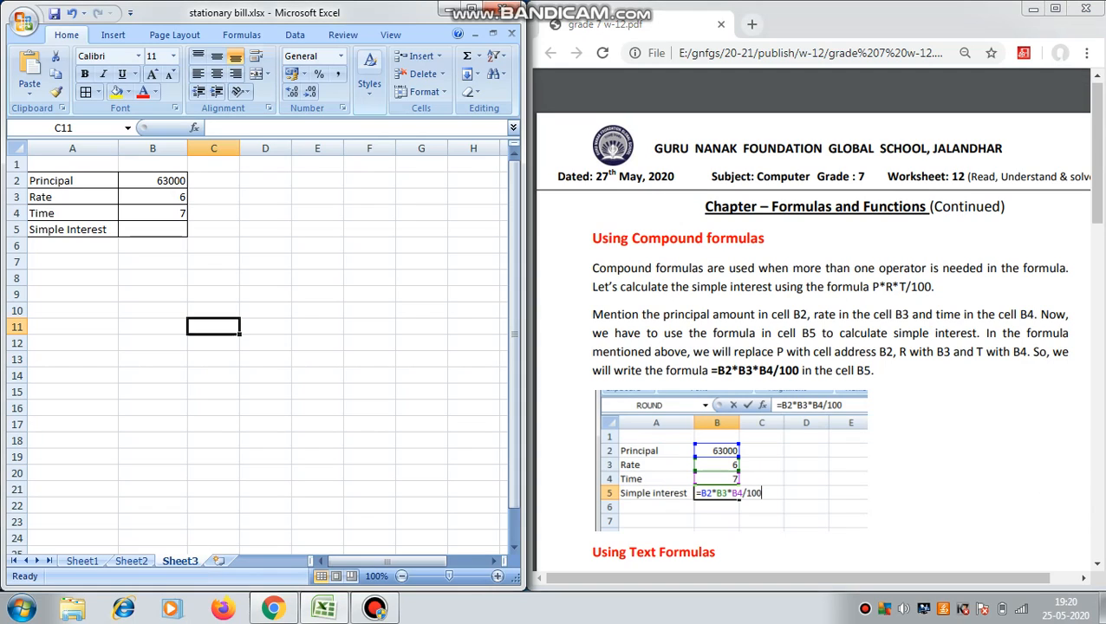
pyautogui.click(73, 180)
pyautogui.click(152, 180)
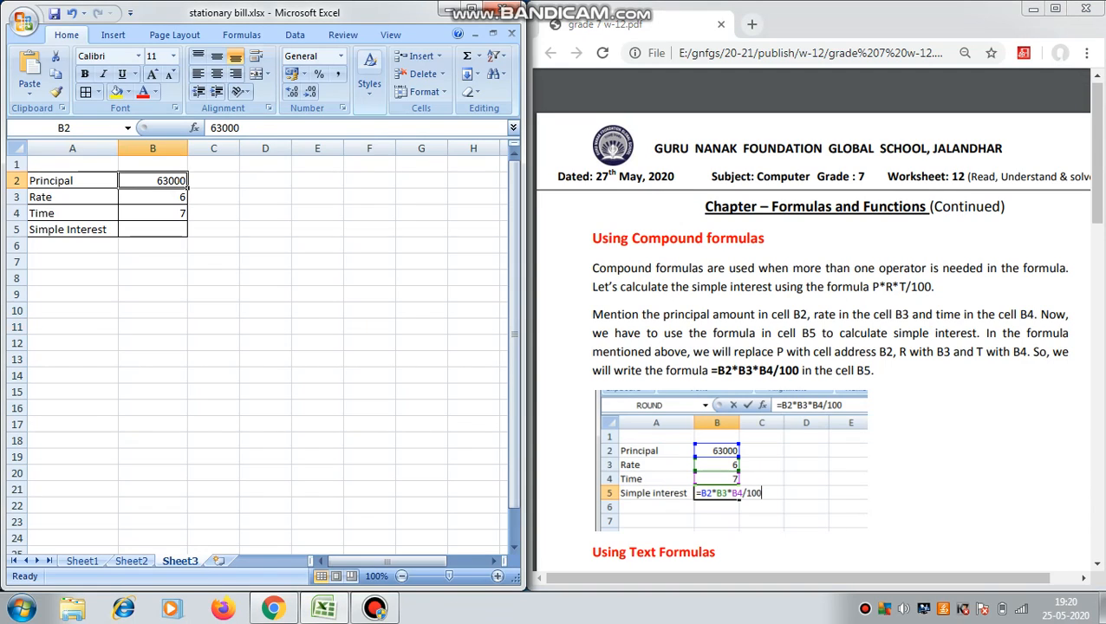
pyautogui.click(115, 197)
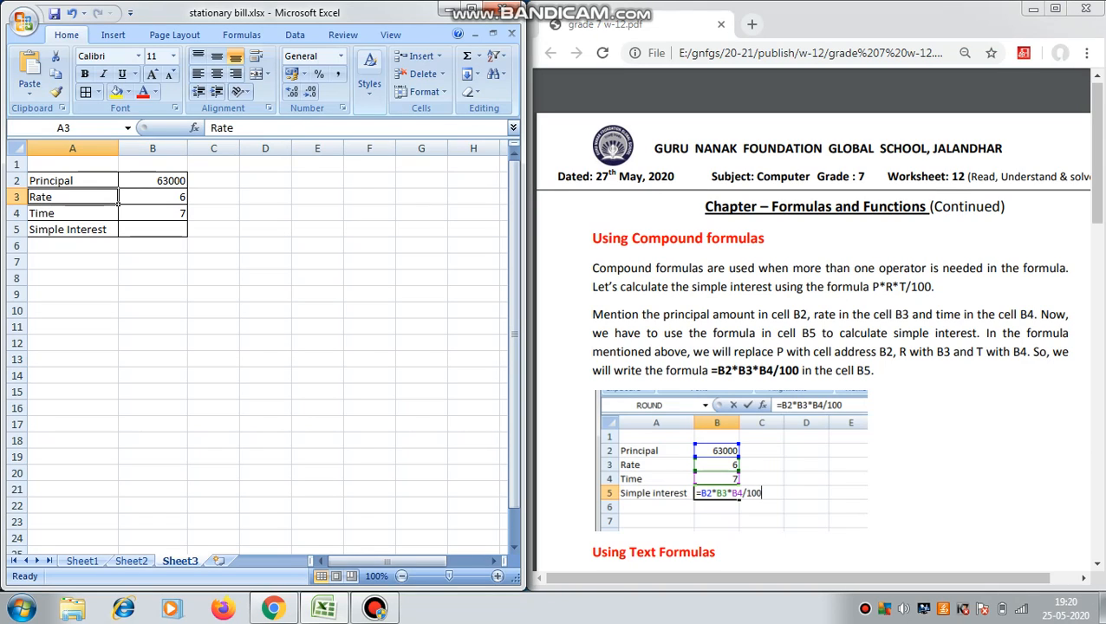
pyautogui.click(183, 200)
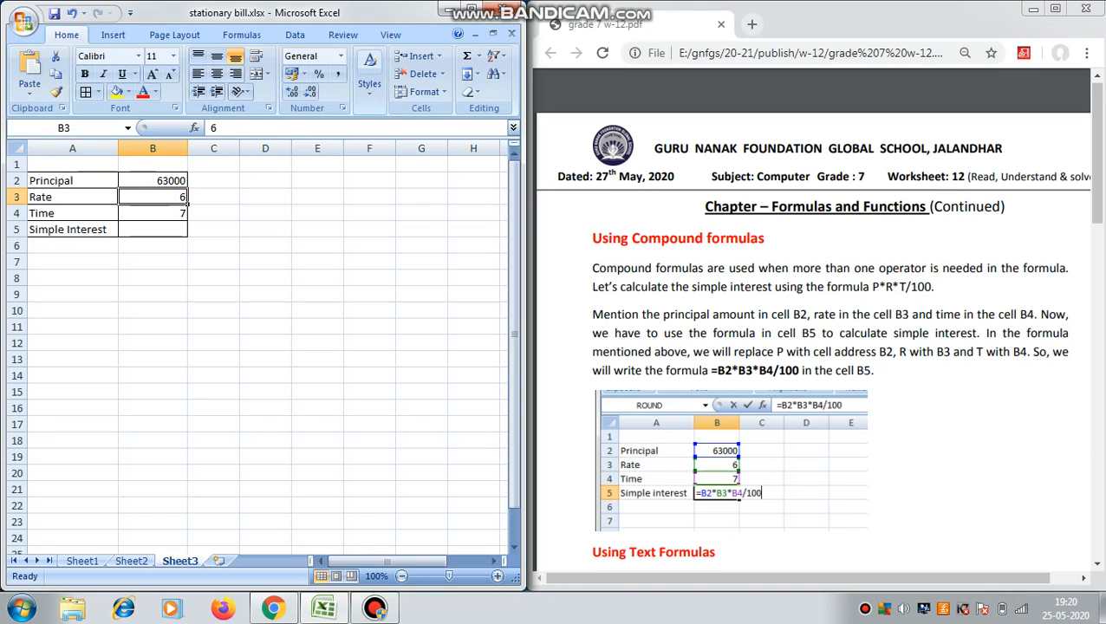
pyautogui.click(117, 216)
pyautogui.click(185, 216)
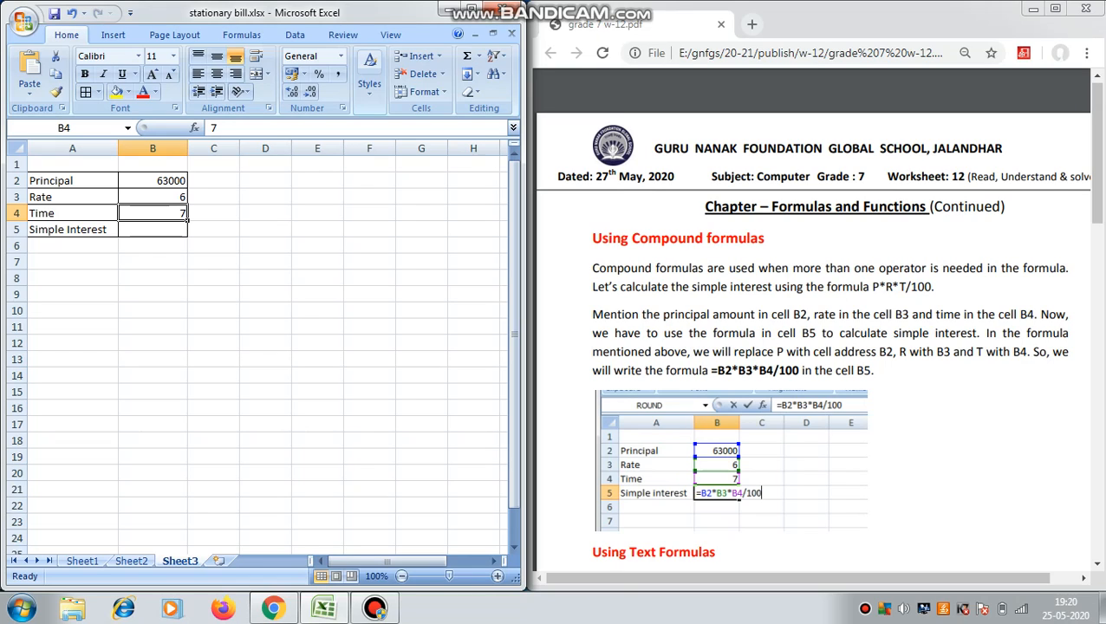
# Step: Calculate the simple interest in cell B5 with the formula =B2*B3*B4/100 and check the entered formula
pyautogui.click(152, 229)
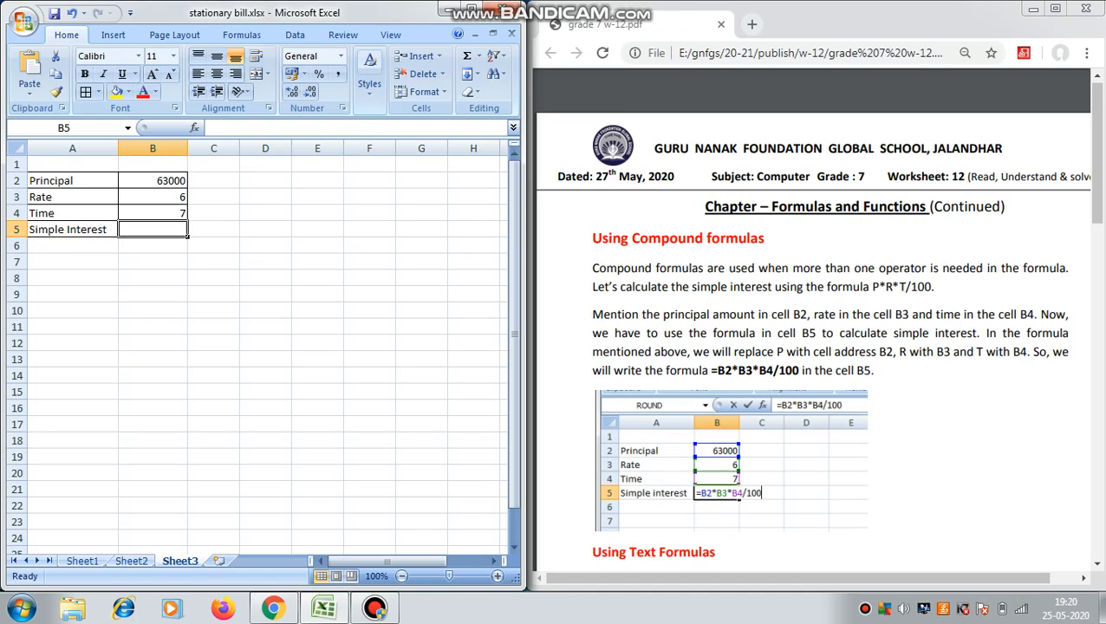
pyautogui.write('=')
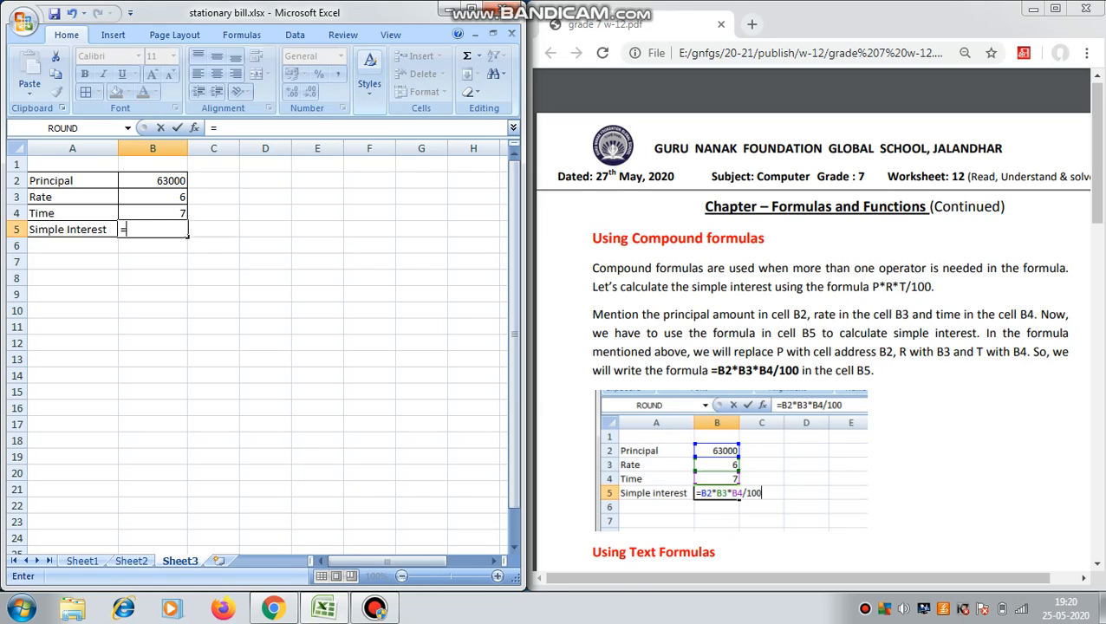
pyautogui.write('B2')
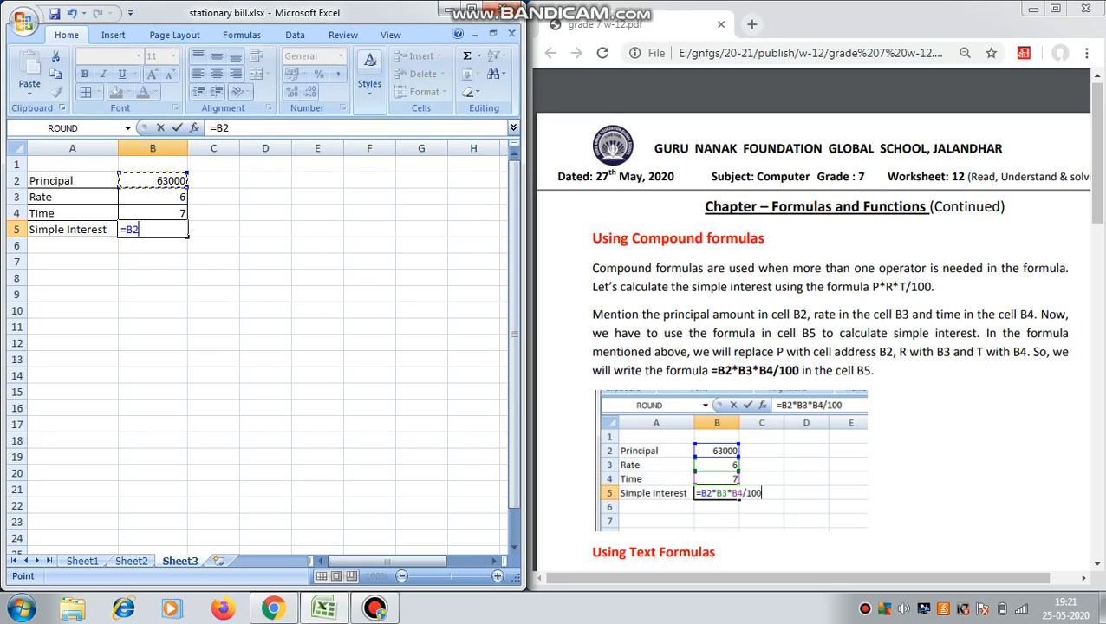
pyautogui.write('*')
pyautogui.click(152, 197)
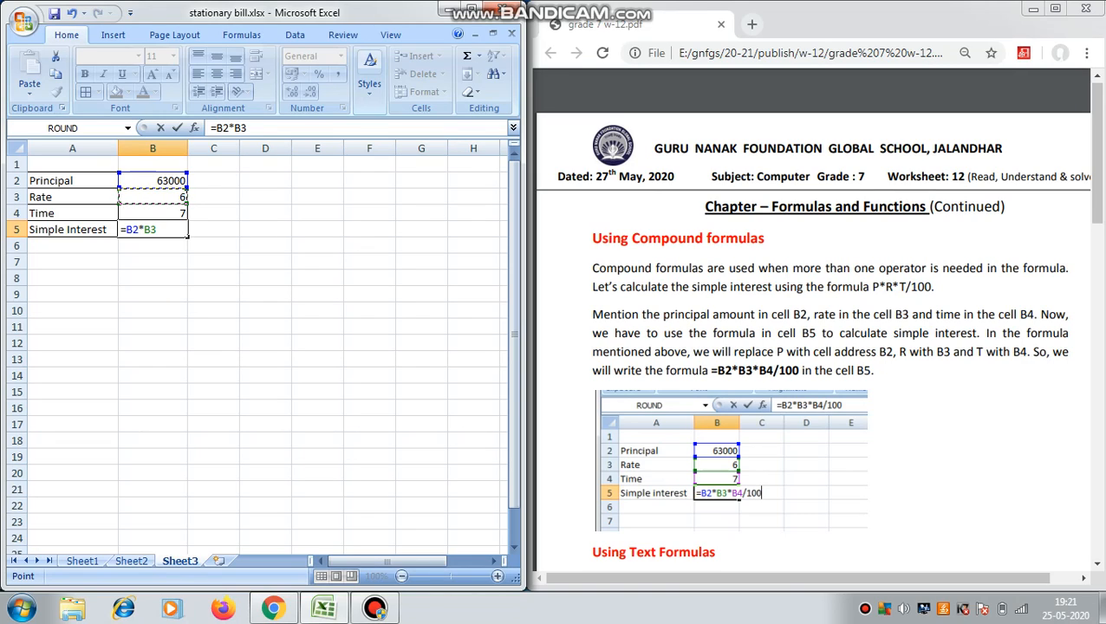
pyautogui.write('*')
pyautogui.write('B')
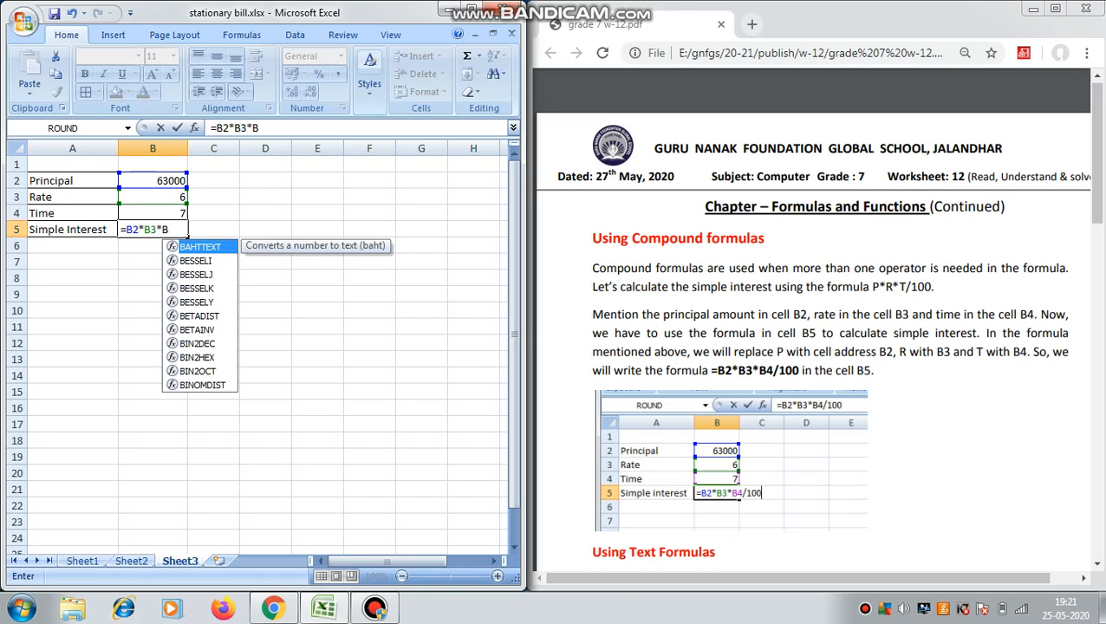
pyautogui.write('4')
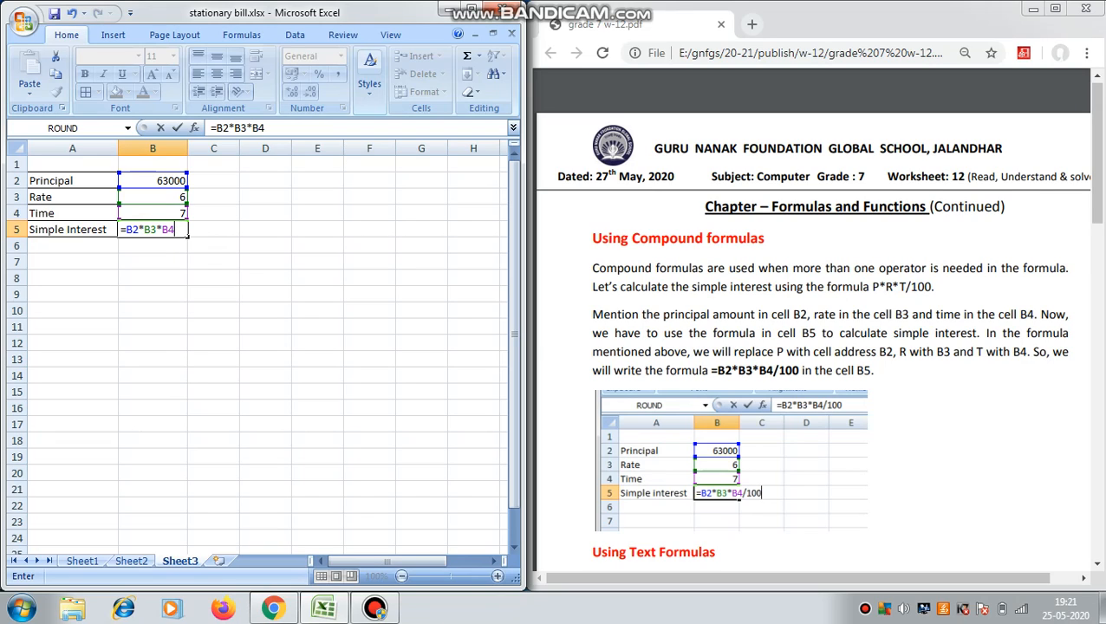
pyautogui.write('/100')
pyautogui.press('Return')
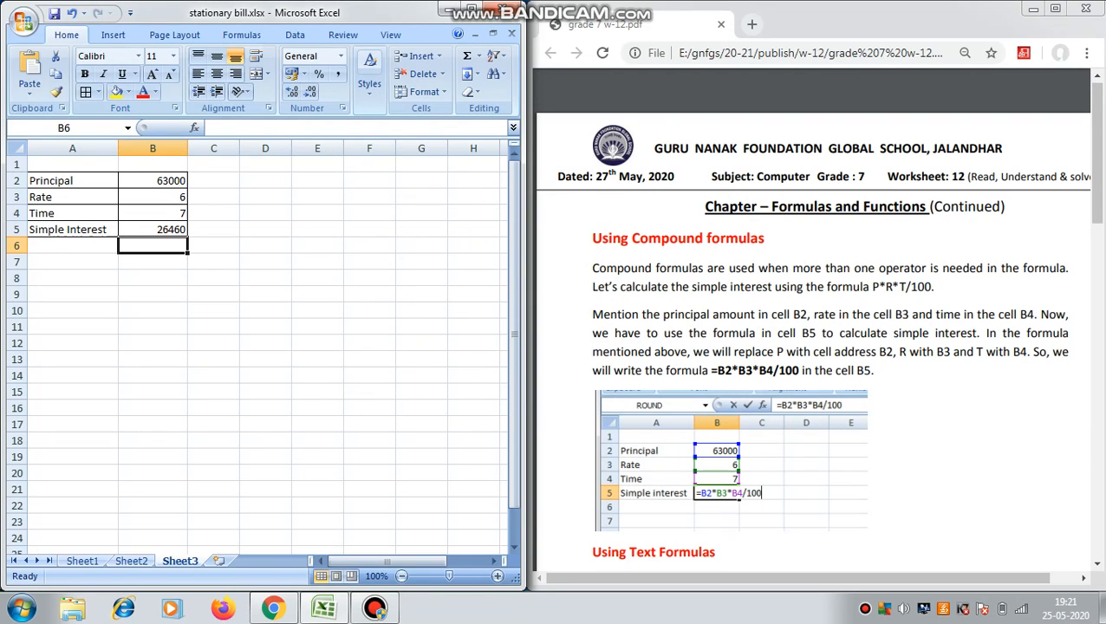
pyautogui.click(152, 230)
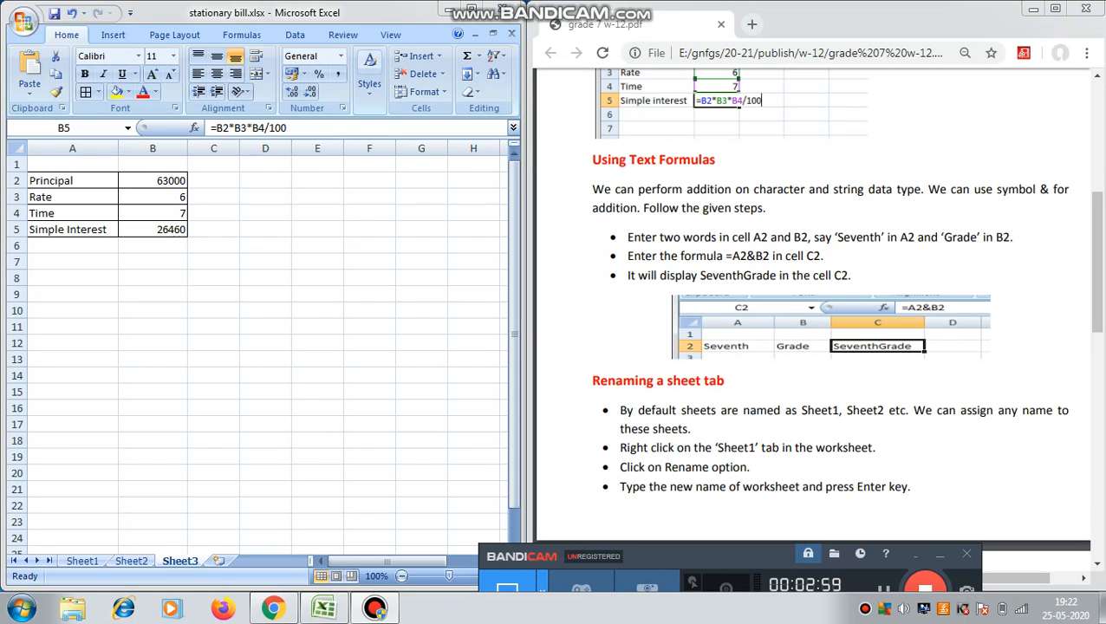
# Step: Enter the words Seventh in cell E2 and Grade in cell F2
pyautogui.click(317, 180)
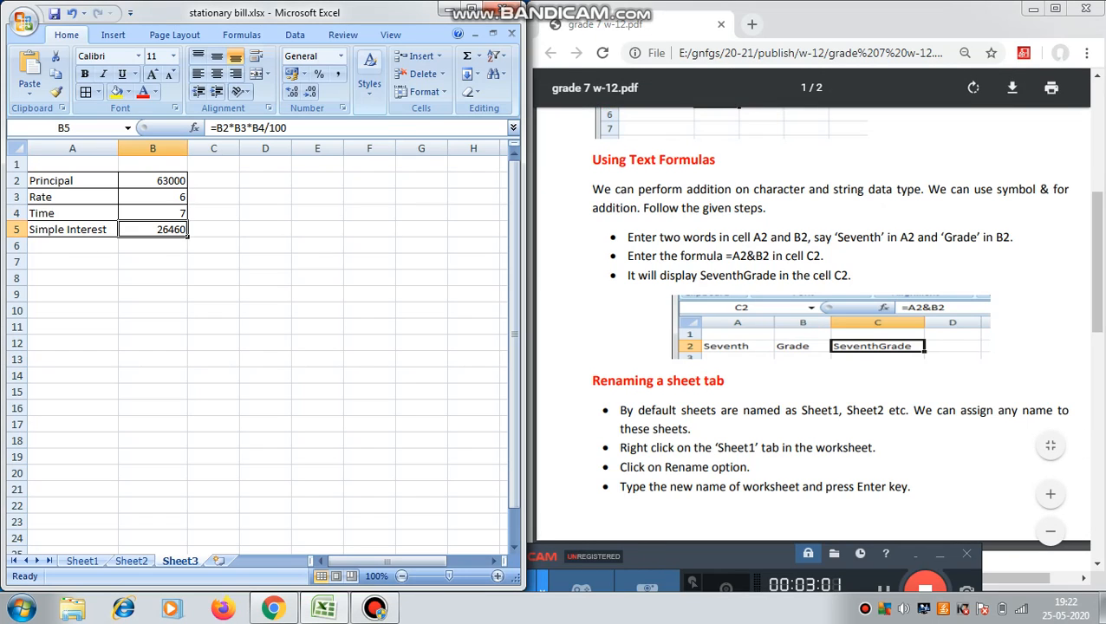
pyautogui.click(317, 180)
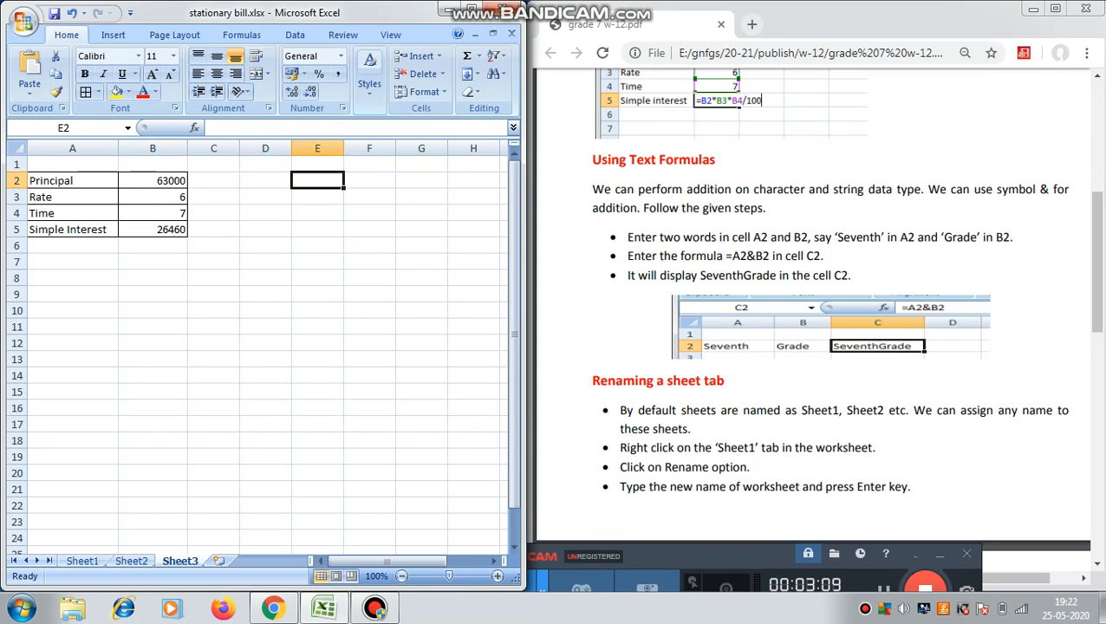
pyautogui.write('Sev')
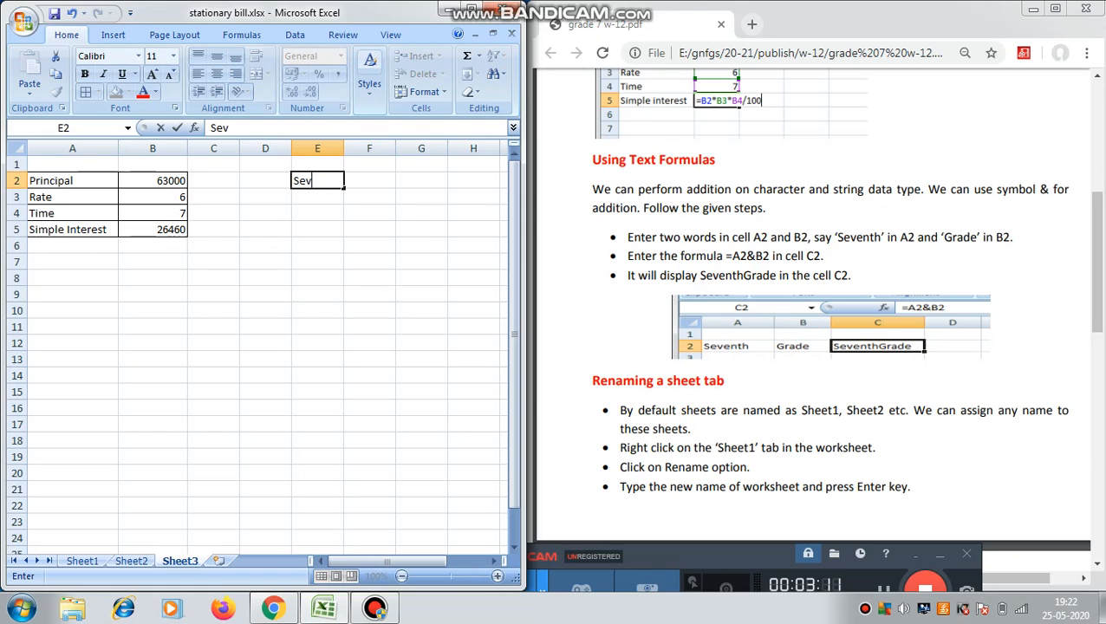
pyautogui.write('enth')
pyautogui.press('Tab')
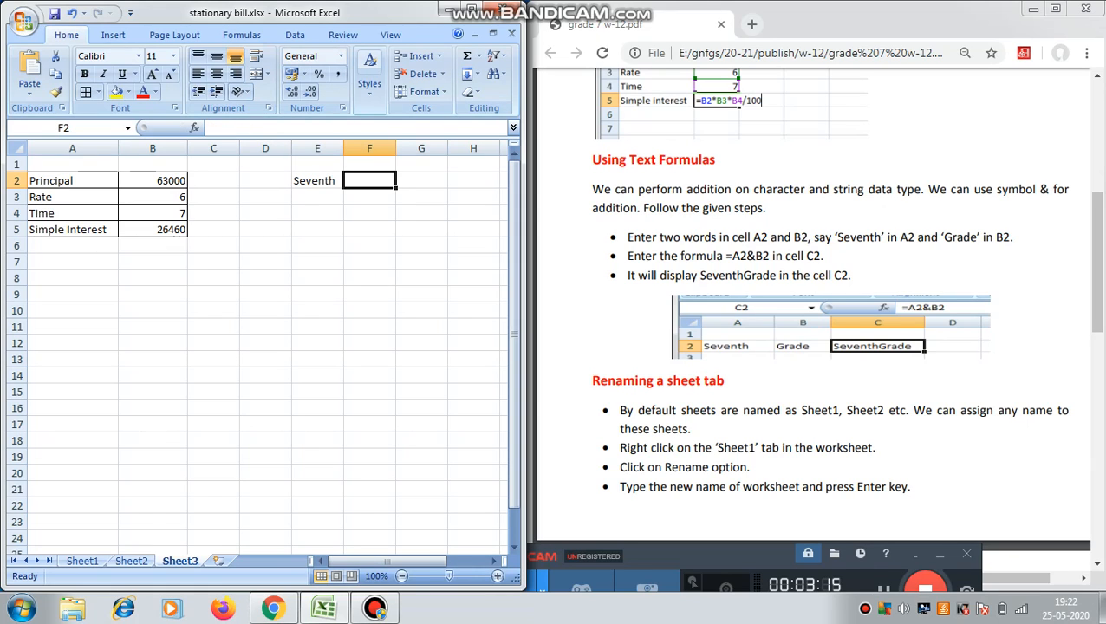
pyautogui.write('Grade')
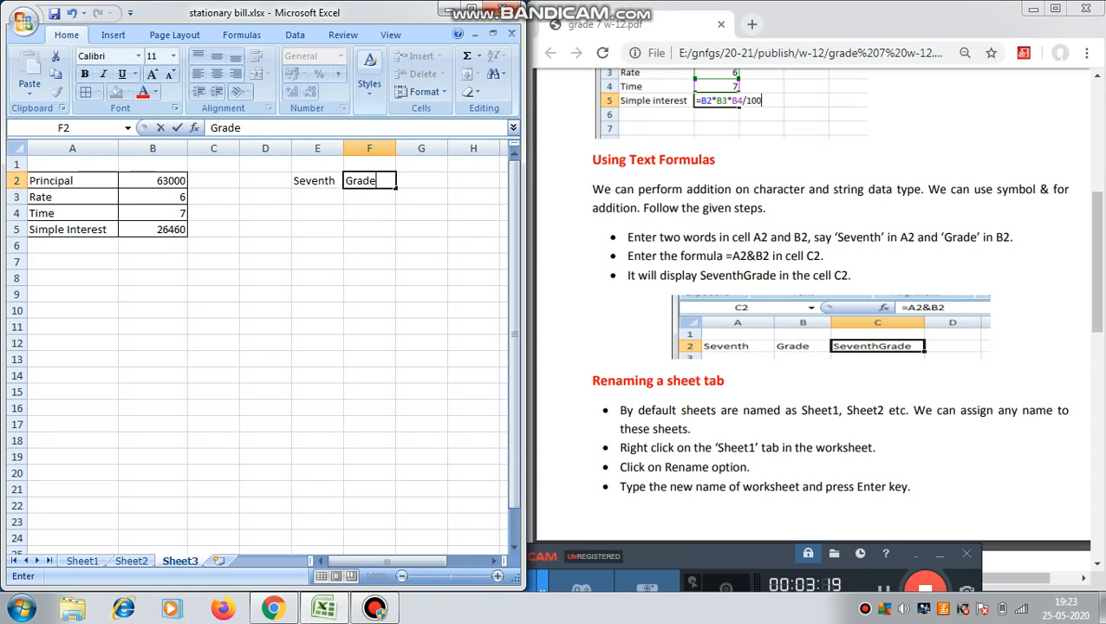
pyautogui.press('Tab')
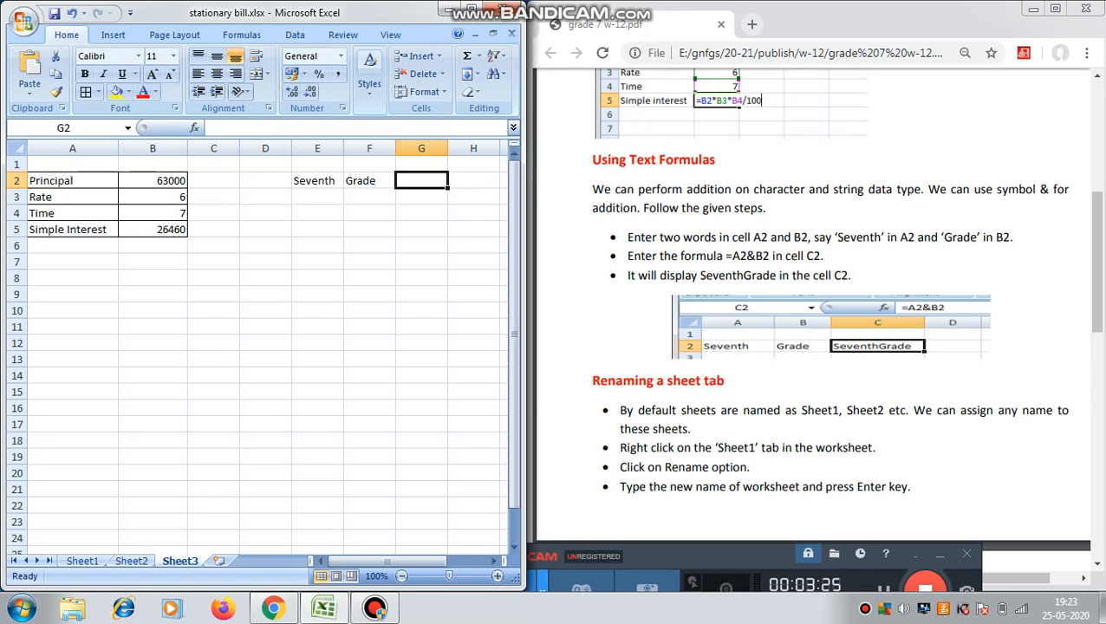
# Step: Join the two words in cell G2 with the formula =E2&F2 and widen column G to fit the text
pyautogui.write('=')
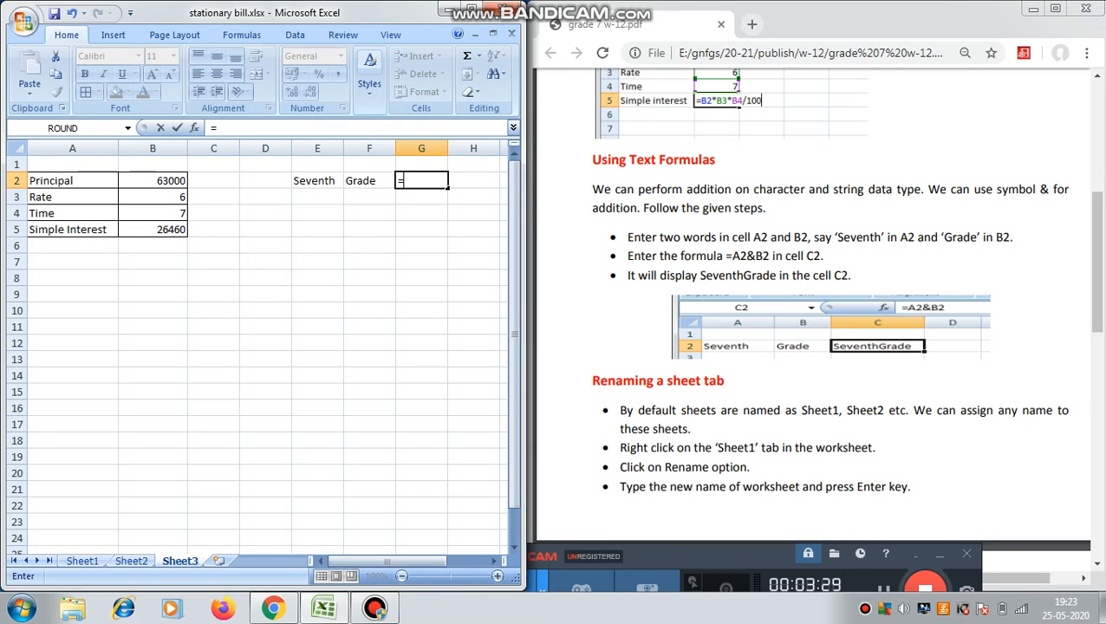
pyautogui.write('E')
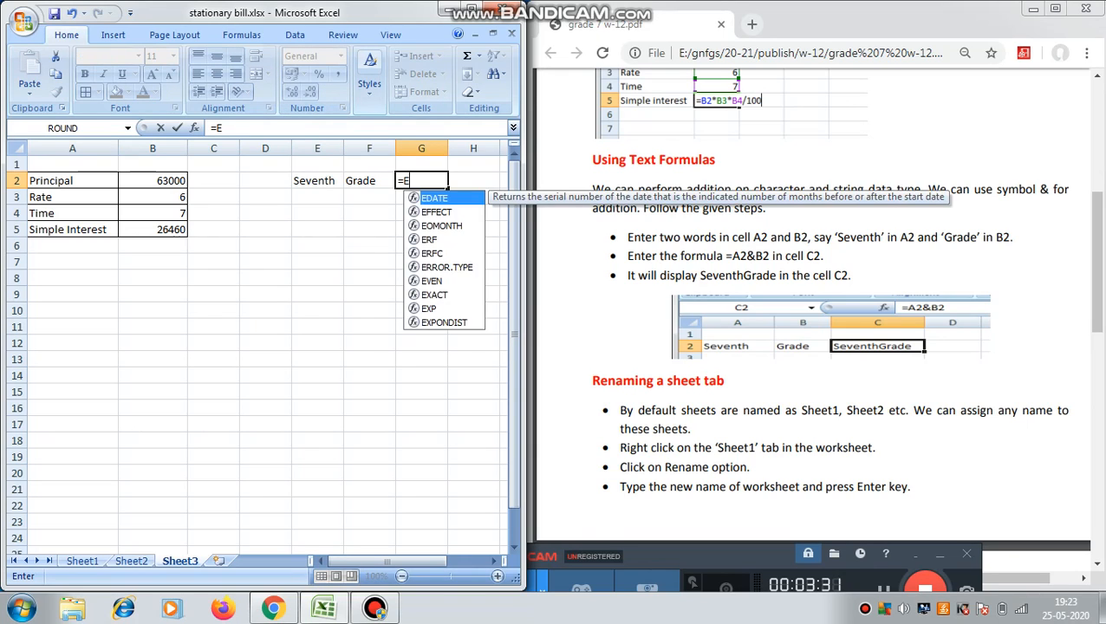
pyautogui.write('2')
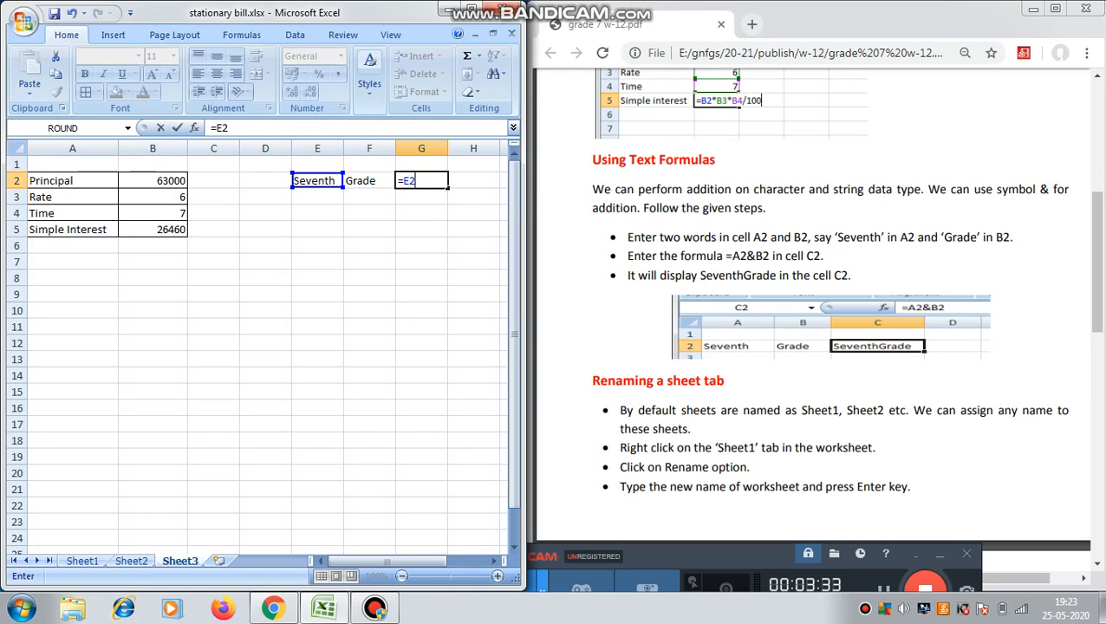
pyautogui.write('&F')
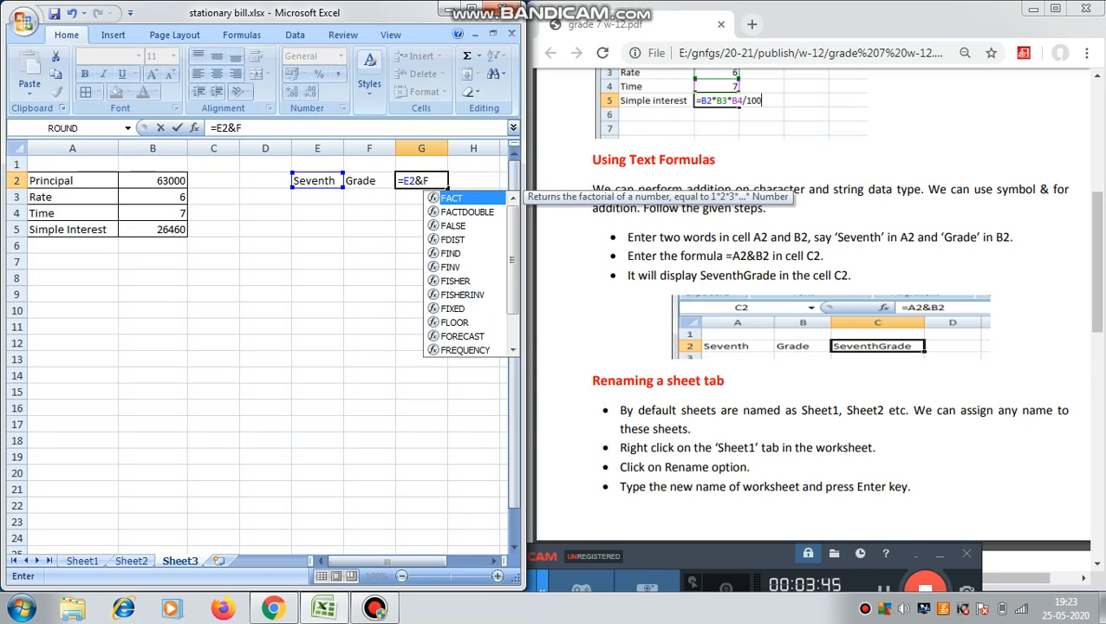
pyautogui.write('2')
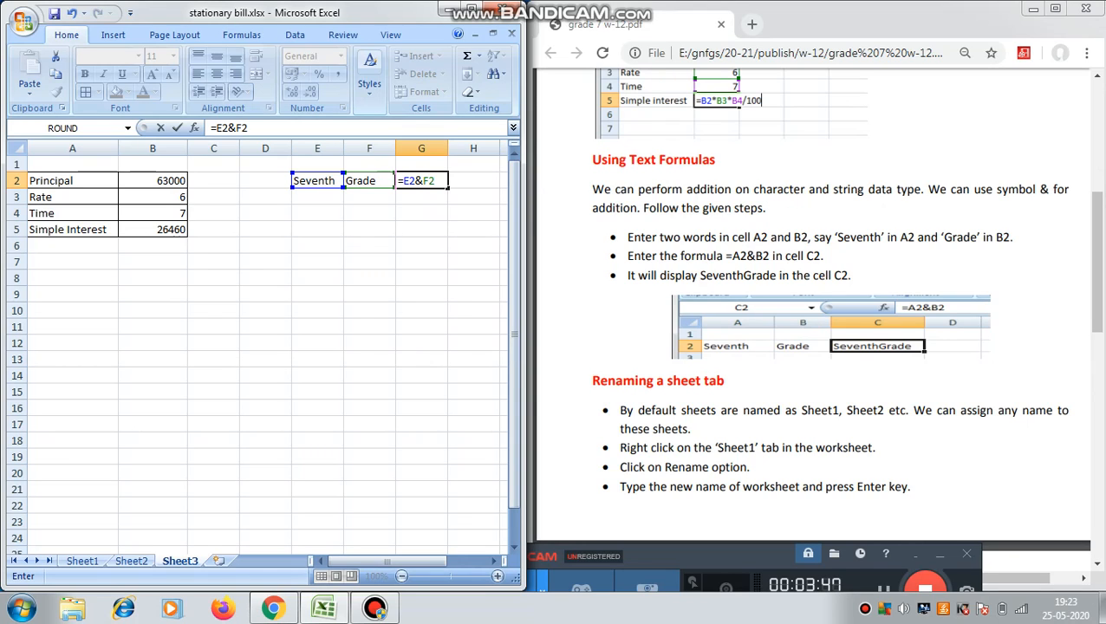
pyautogui.press('Return')
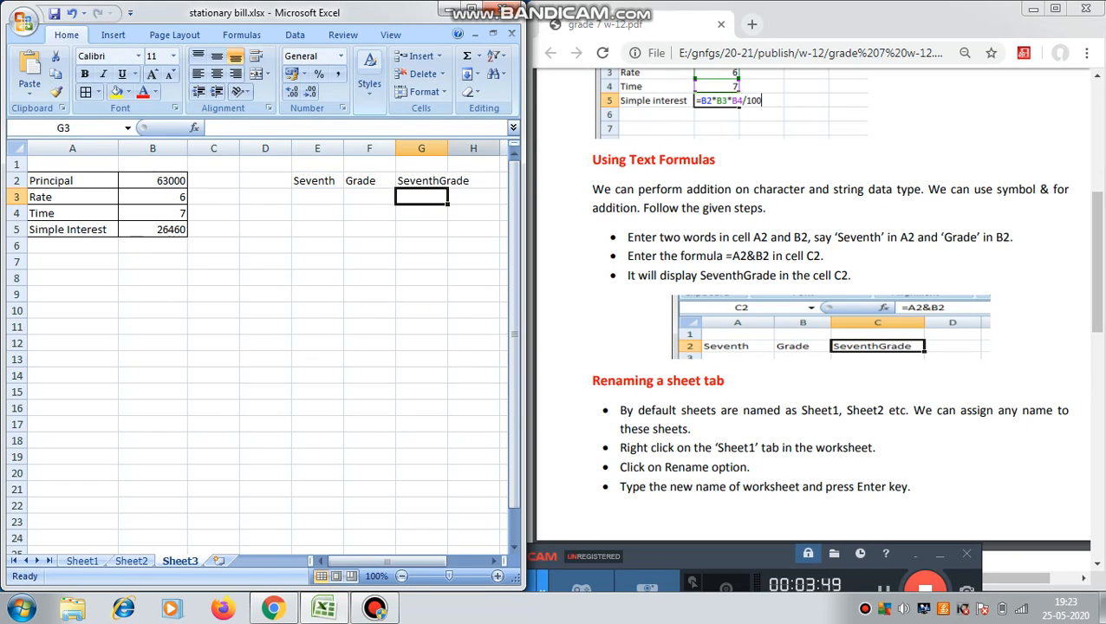
pyautogui.moveTo(448, 148); pyautogui.dragTo(482, 148)
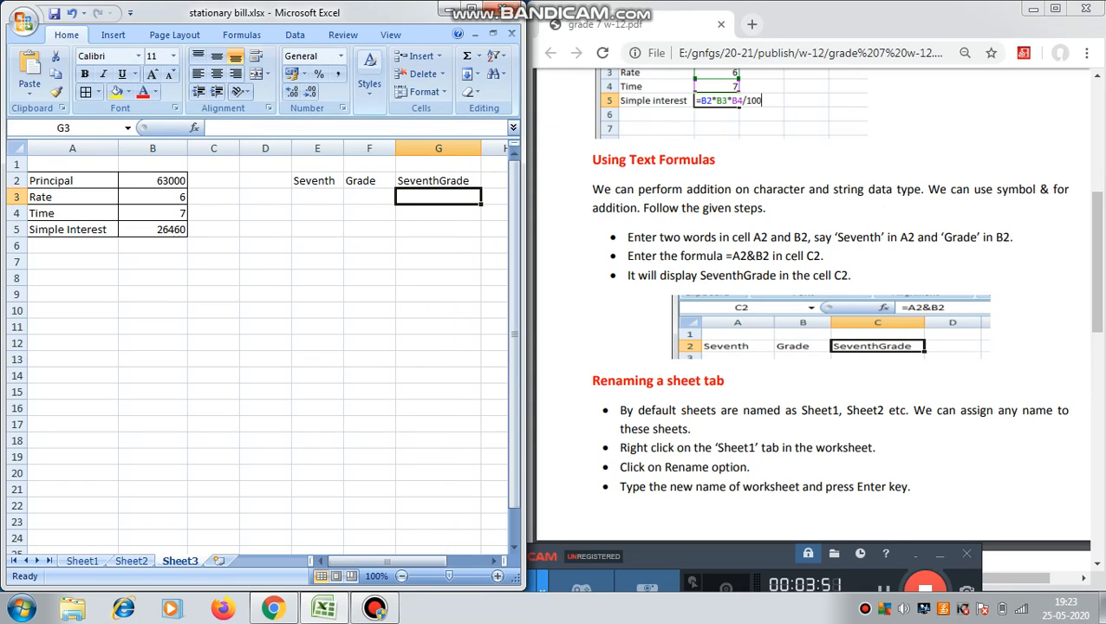
# Step: Compare the text formula in G2 with the source words in E2 and F2
pyautogui.click(437, 180)
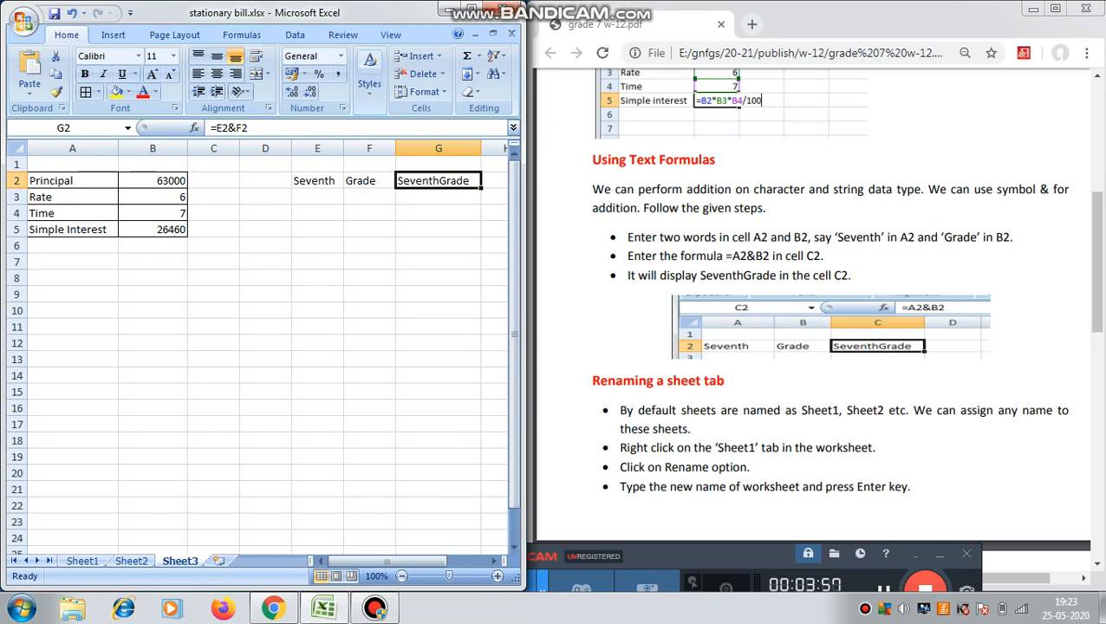
pyautogui.click(693, 556)
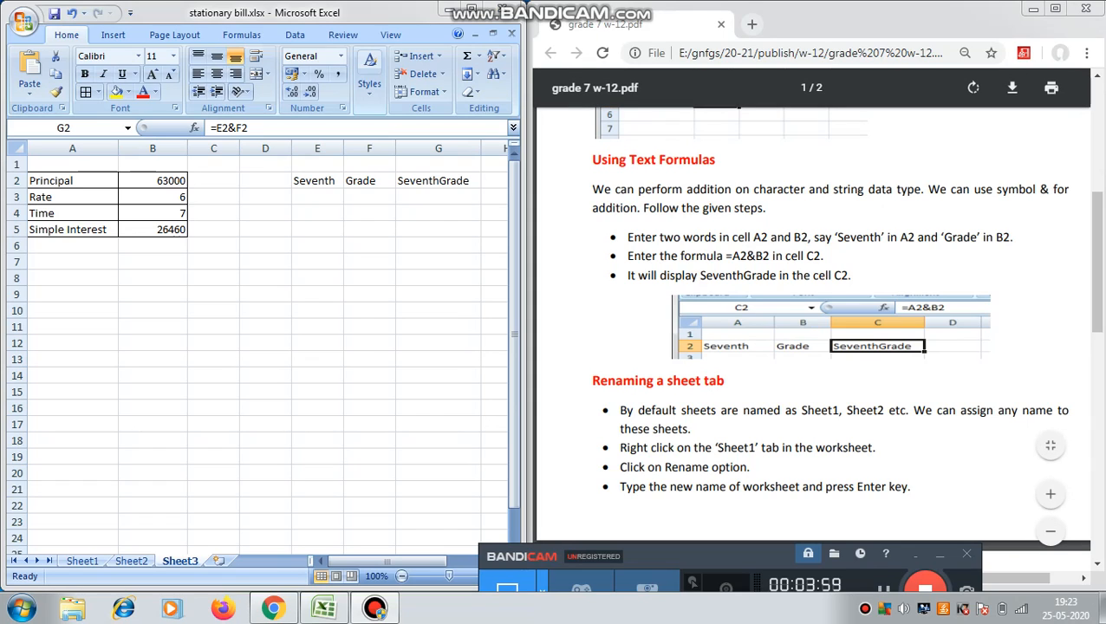
pyautogui.click(438, 180)
pyautogui.click(317, 180)
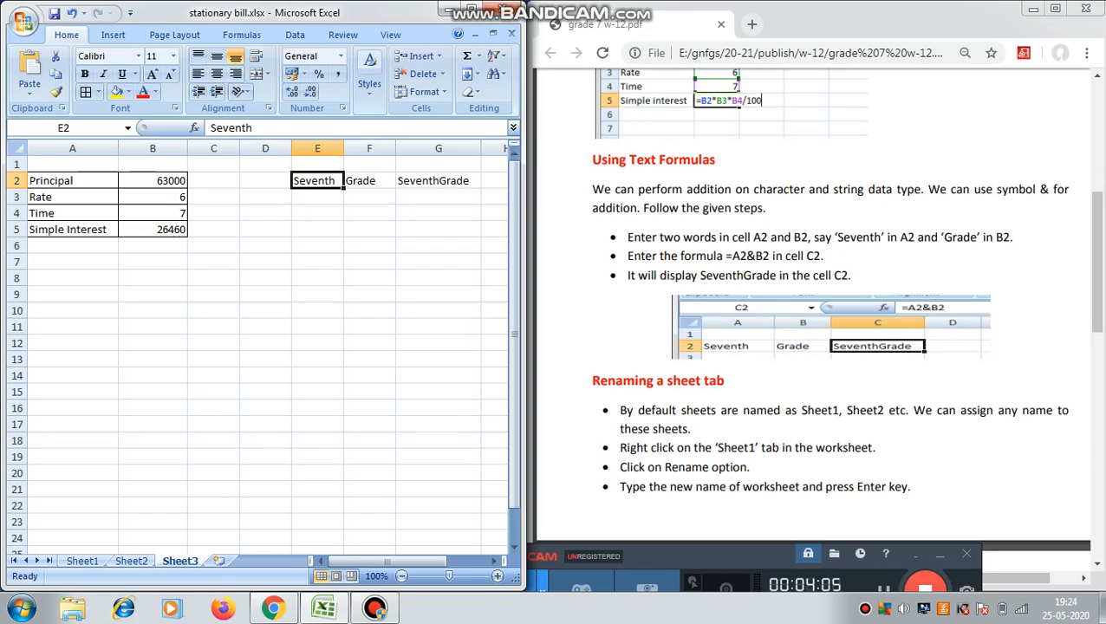
pyautogui.click(369, 180)
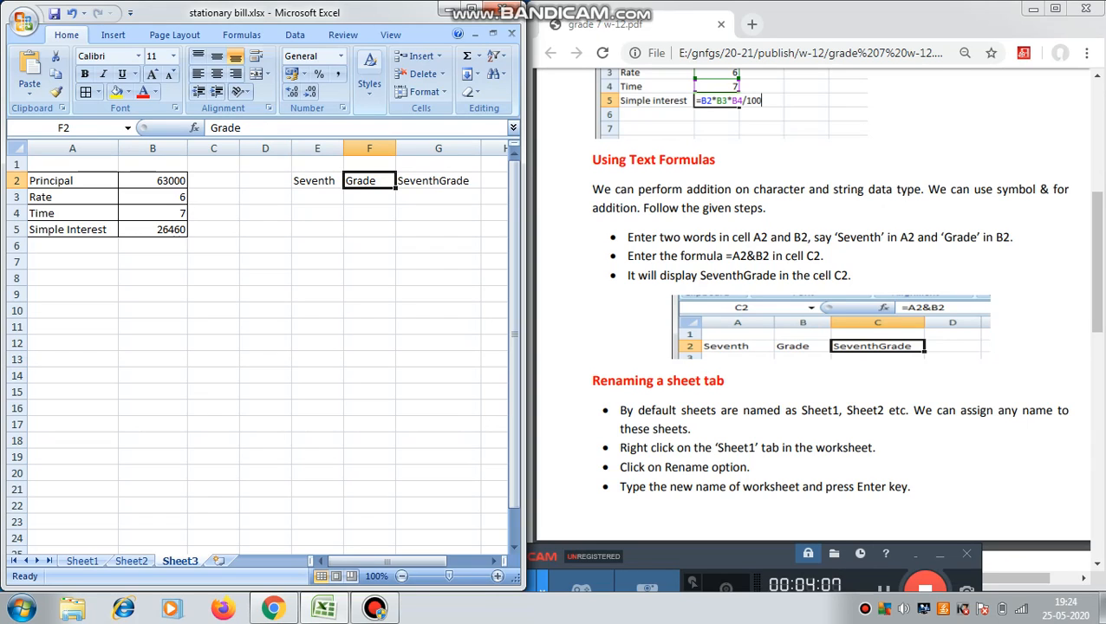
pyautogui.click(438, 180)
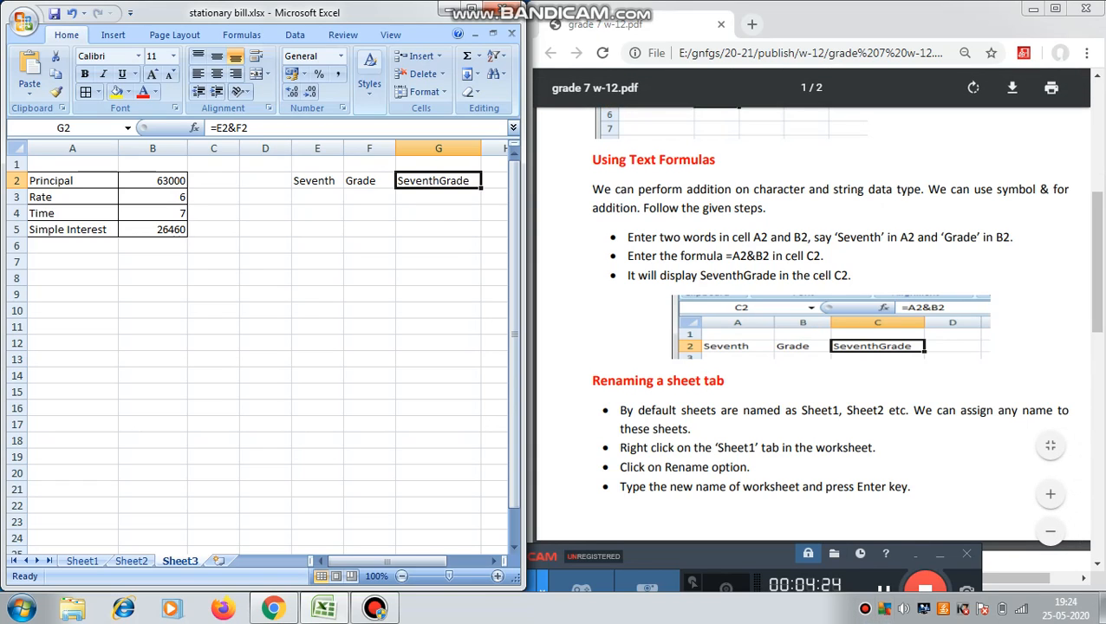
pyautogui.click(883, 589)
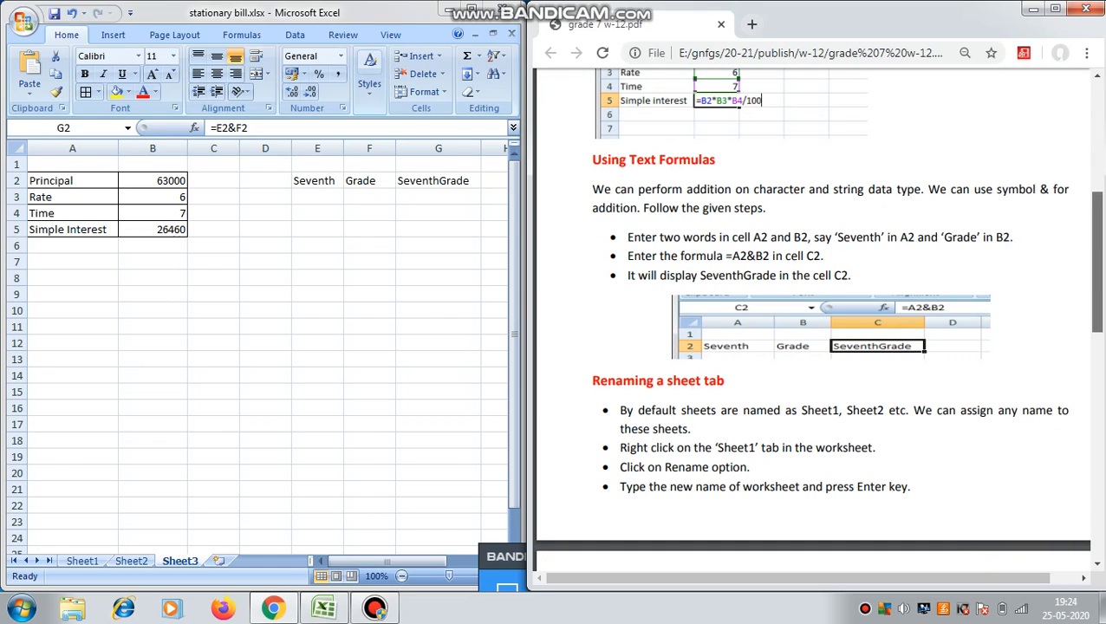
# Step: Consult the worksheet's section on renaming sheet tabs and open the name of Sheet3 for editing
pyautogui.moveTo(1094, 260); pyautogui.dragTo(1093, 305)
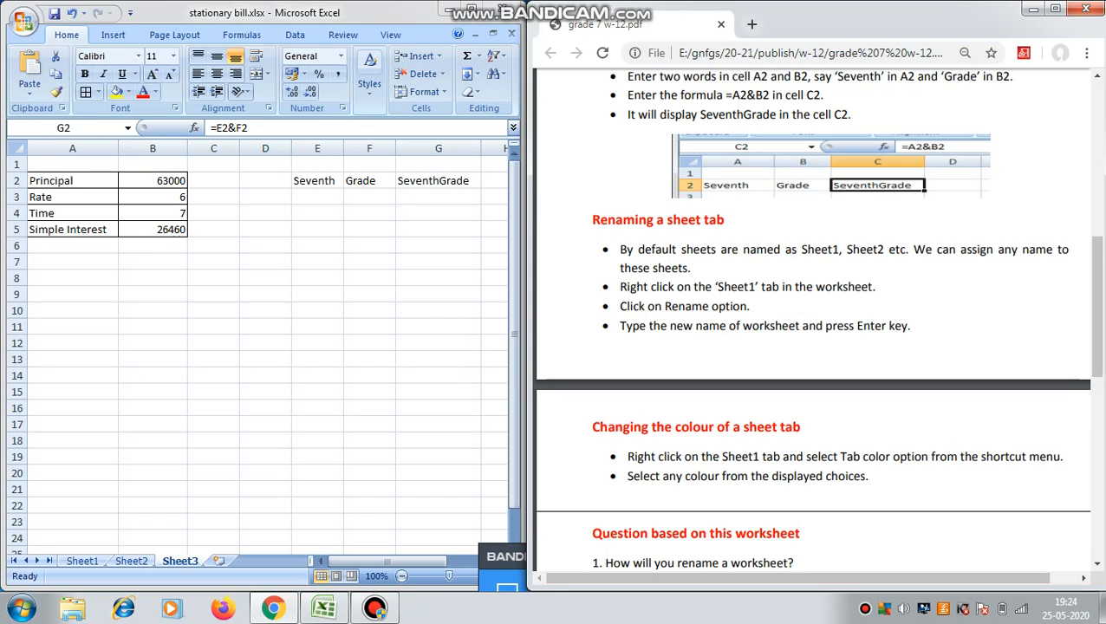
pyautogui.hotkey('alt', 'Tab')
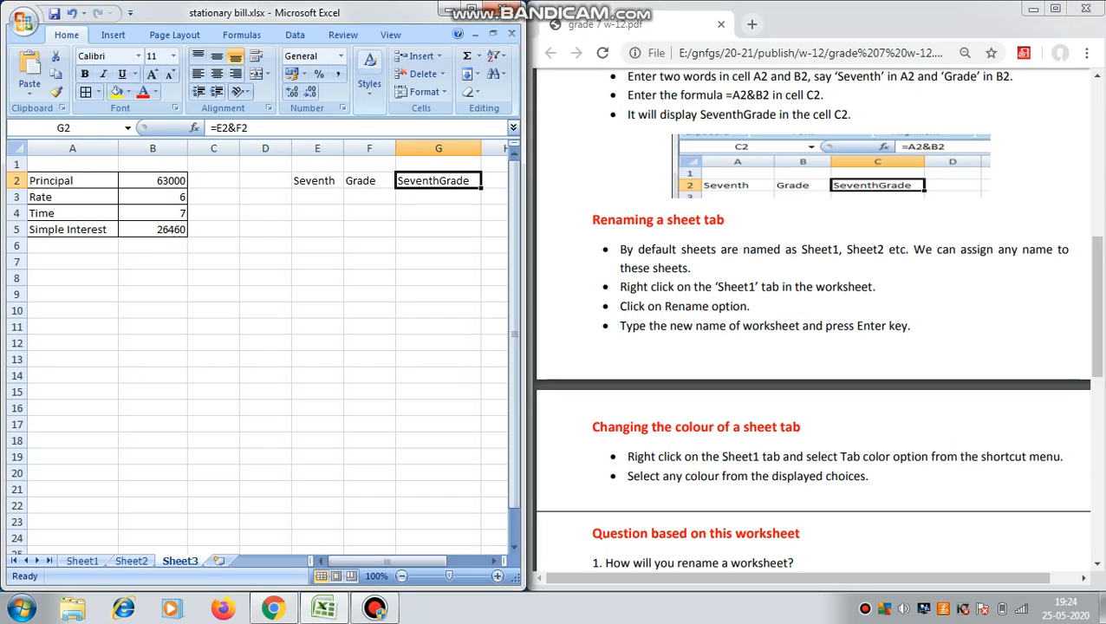
pyautogui.rightClick(180, 562)
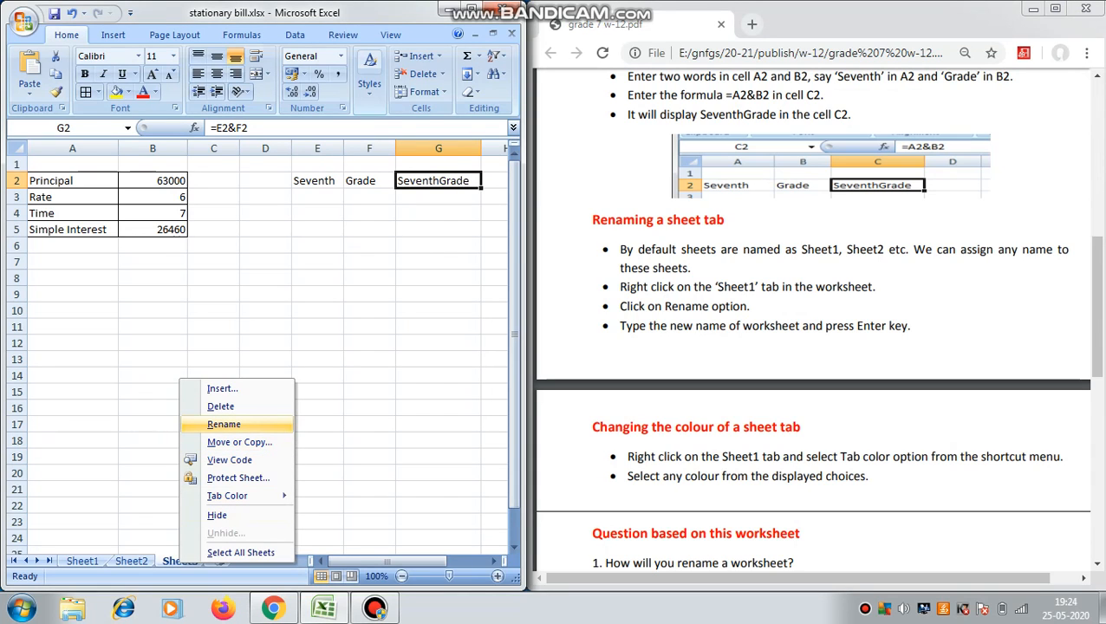
pyautogui.click(224, 424)
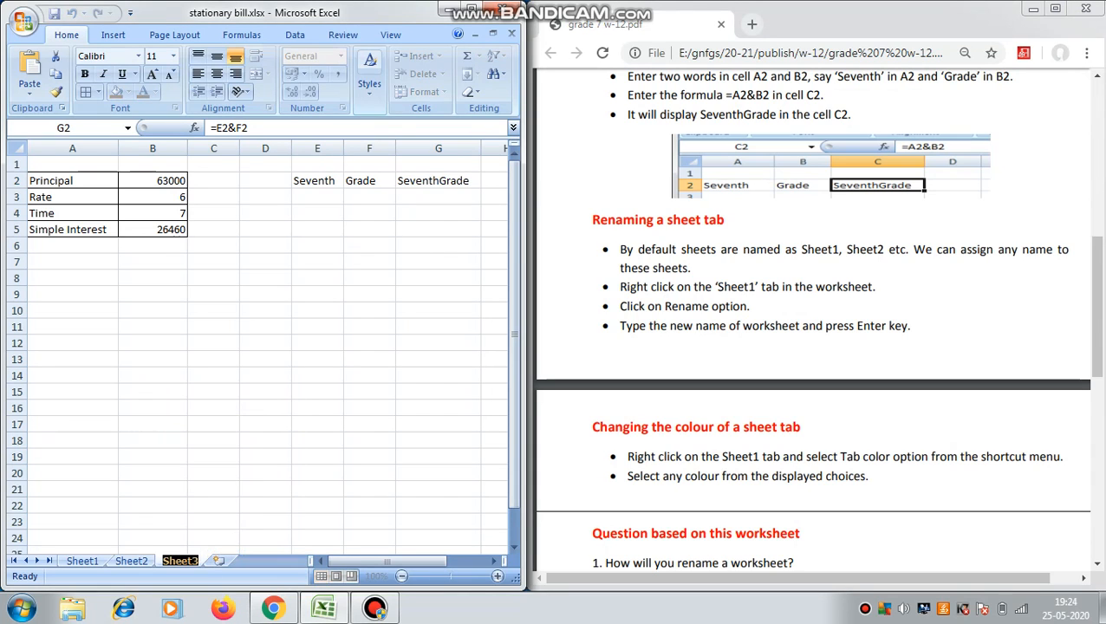